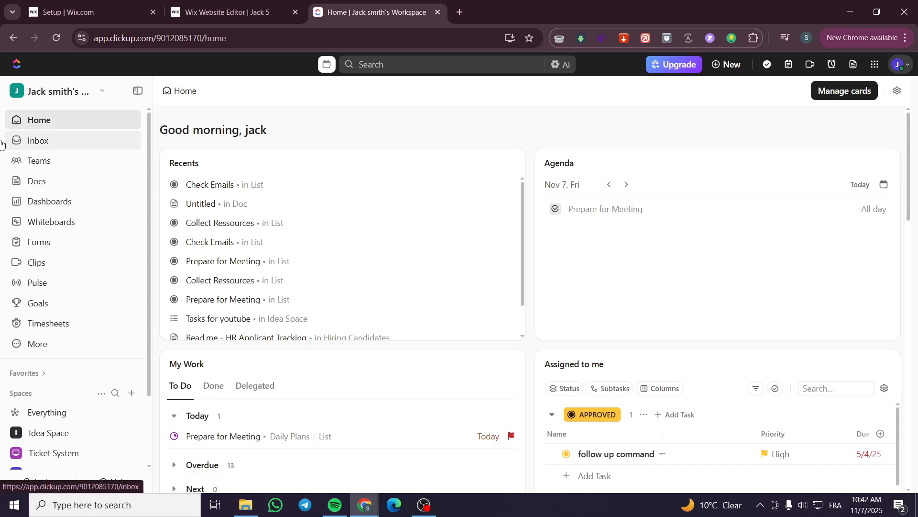
Start creating a new space and name it Video Production, leaving the default permission as it is.
{"action": "scroll", "coordinate": [62, 317], "scroll_direction": "down", "scroll_amount": 2}
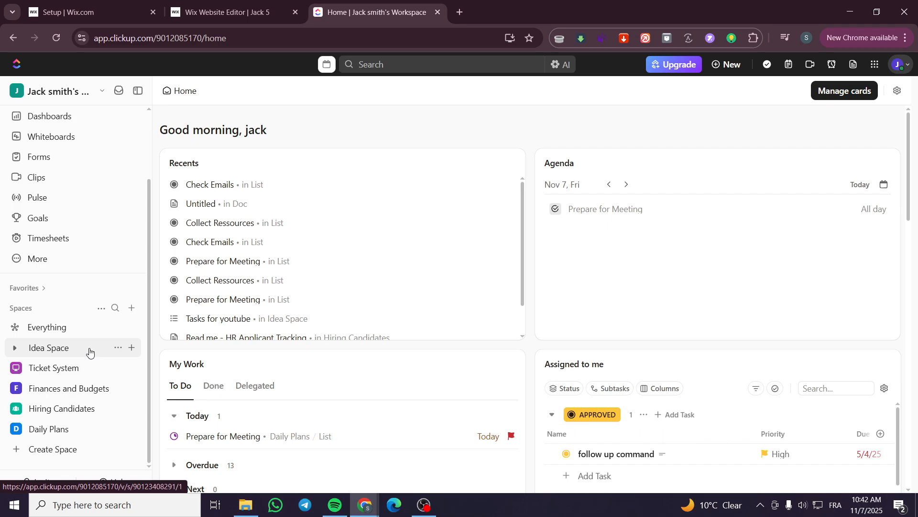
{"action": "left_click", "coordinate": [132, 308]}
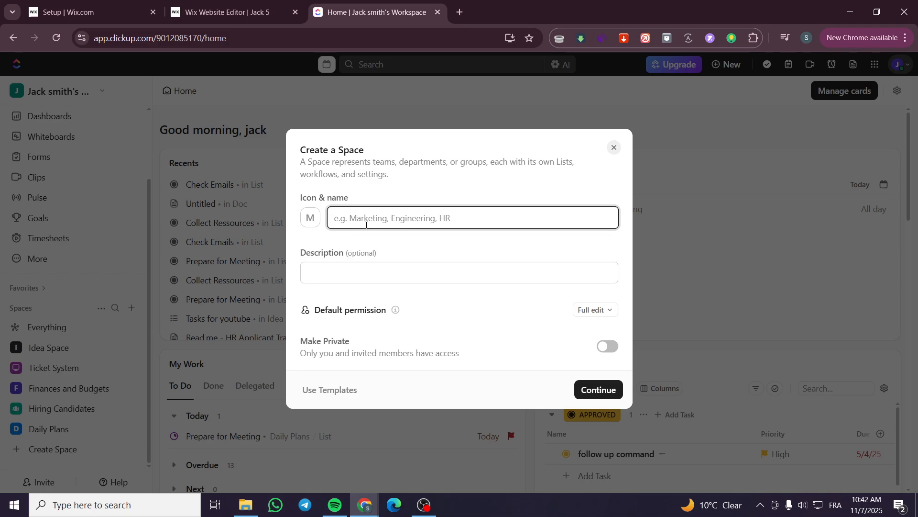
{"action": "type", "text": "Vid"}
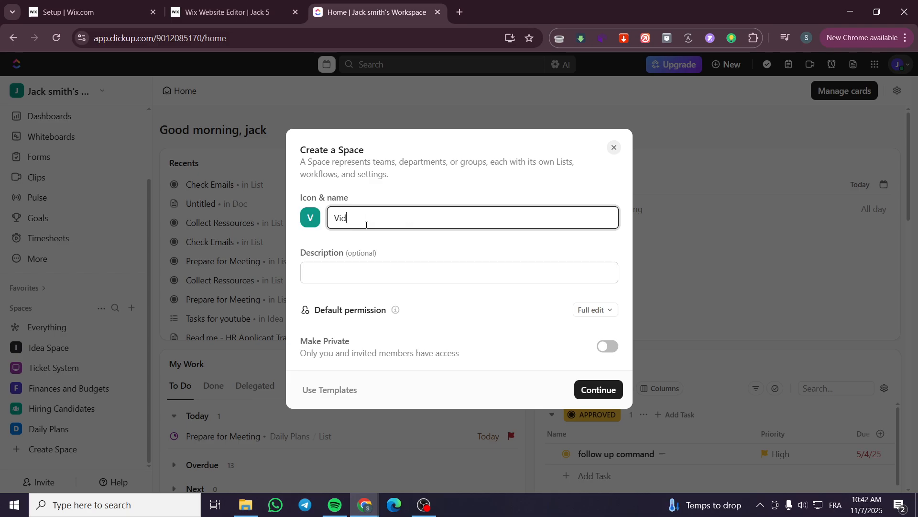
{"action": "type", "text": "eo Production"}
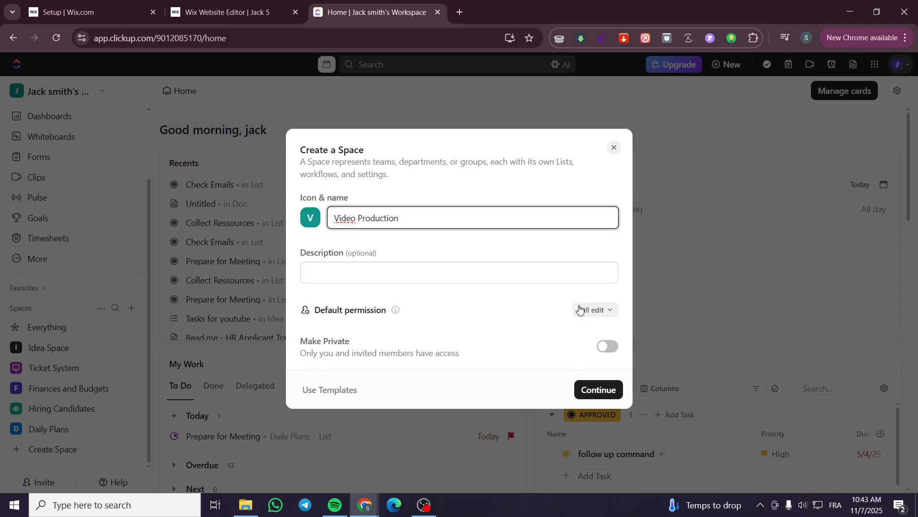
{"action": "left_click", "coordinate": [608, 312]}
{"action": "left_click", "coordinate": [609, 312]}
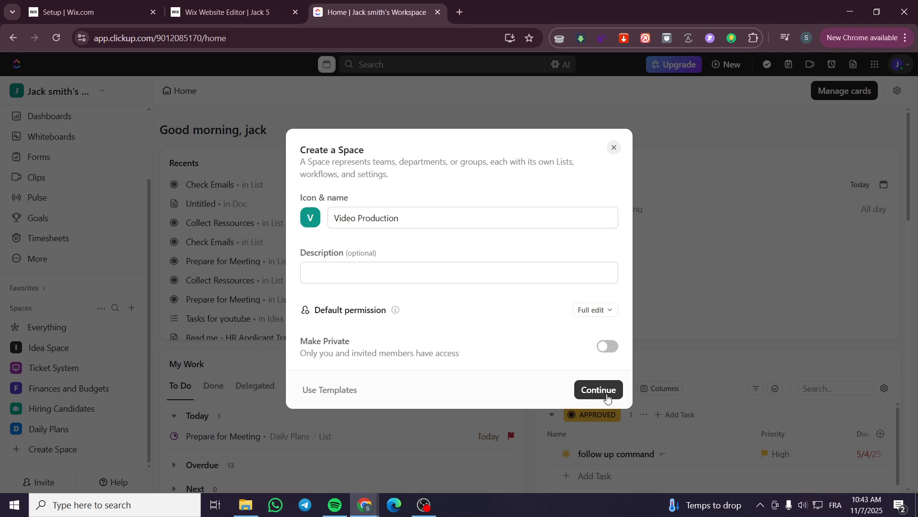
Search the space templates for "video" and close the Template Center without choosing a template.
{"action": "left_click", "coordinate": [350, 398]}
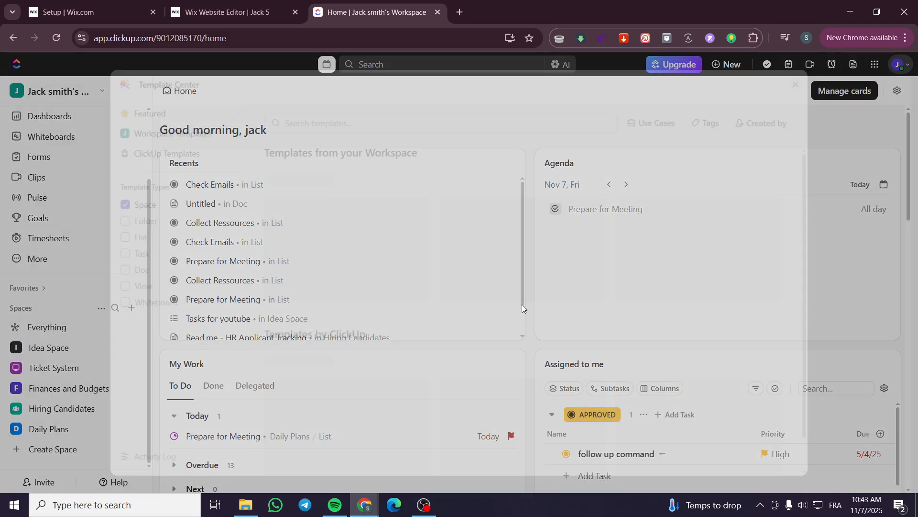
{"action": "type", "text": "video"}
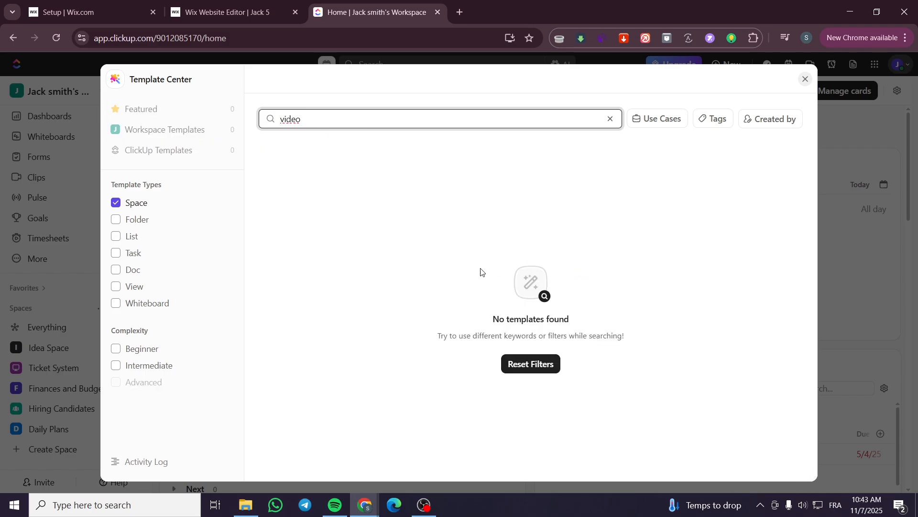
{"action": "left_click", "coordinate": [609, 119]}
{"action": "left_click", "coordinate": [806, 79]}
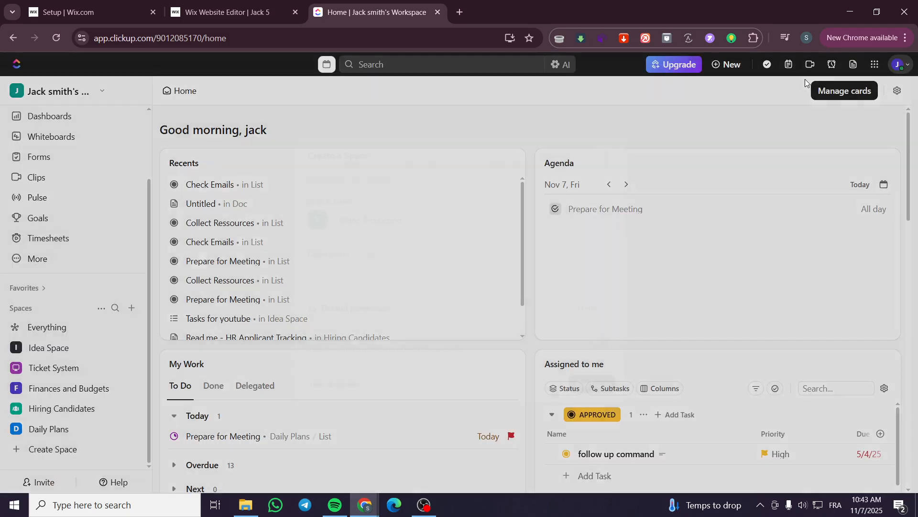
Try to create the Video Production space with the Project Management workflow, and dismiss the upgrade offer and the space setup.
{"action": "left_click", "coordinate": [598, 391]}
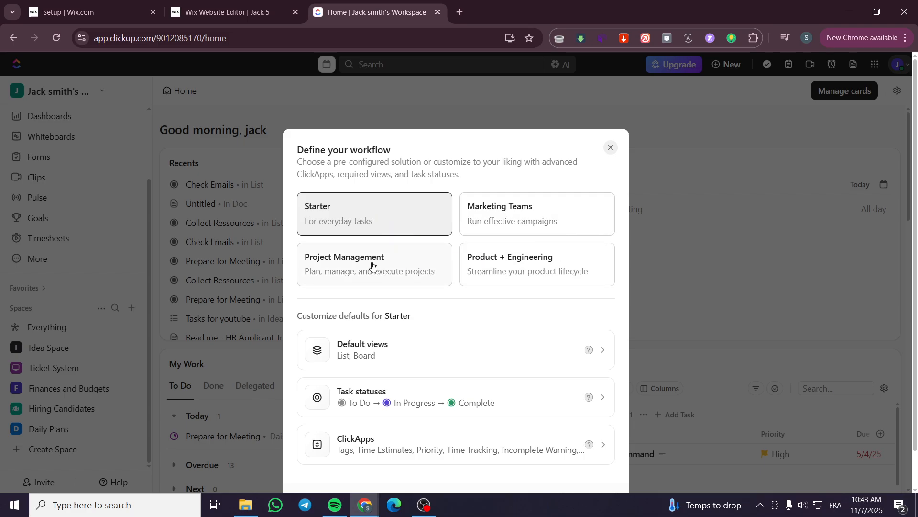
{"action": "left_click", "coordinate": [373, 284]}
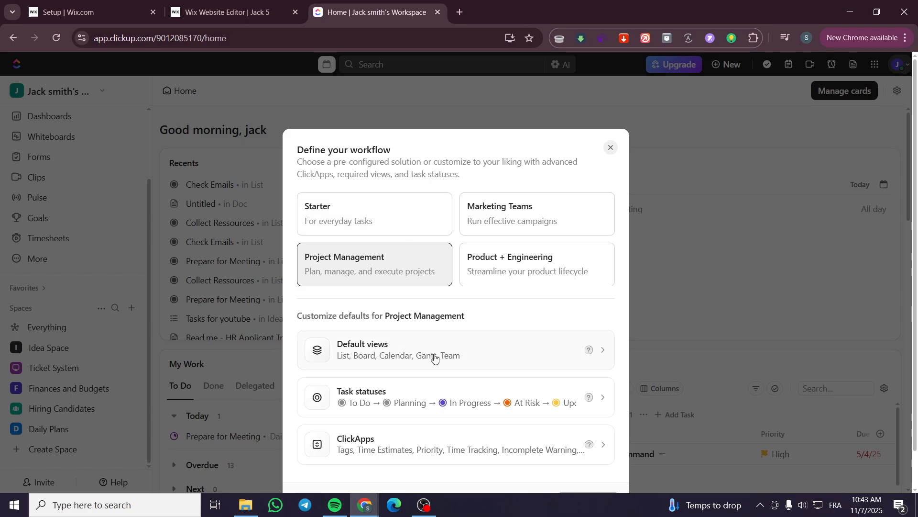
{"action": "scroll", "coordinate": [400, 281], "scroll_direction": "down", "scroll_amount": 1}
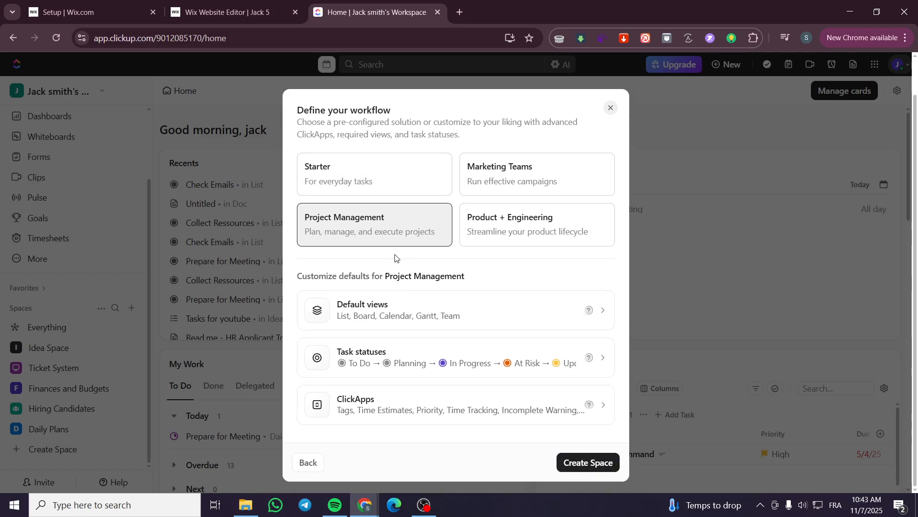
{"action": "left_click", "coordinate": [579, 462]}
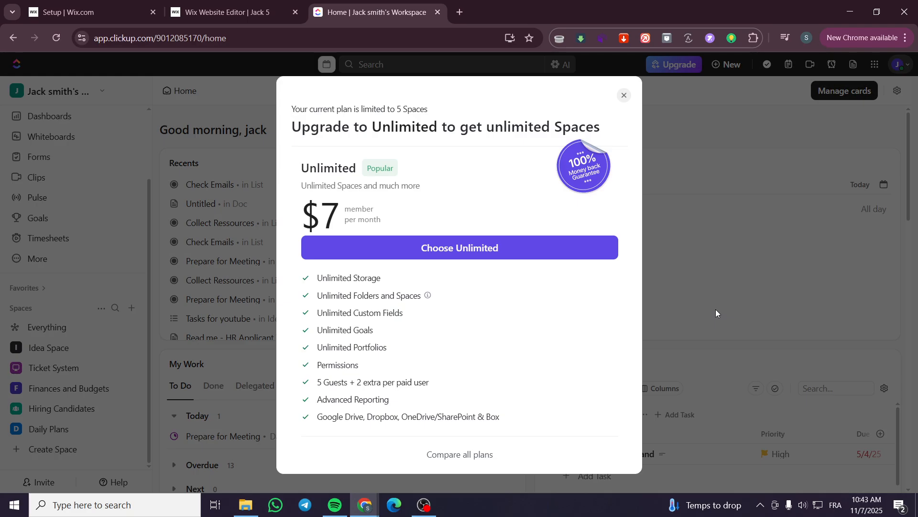
{"action": "left_click", "coordinate": [623, 95]}
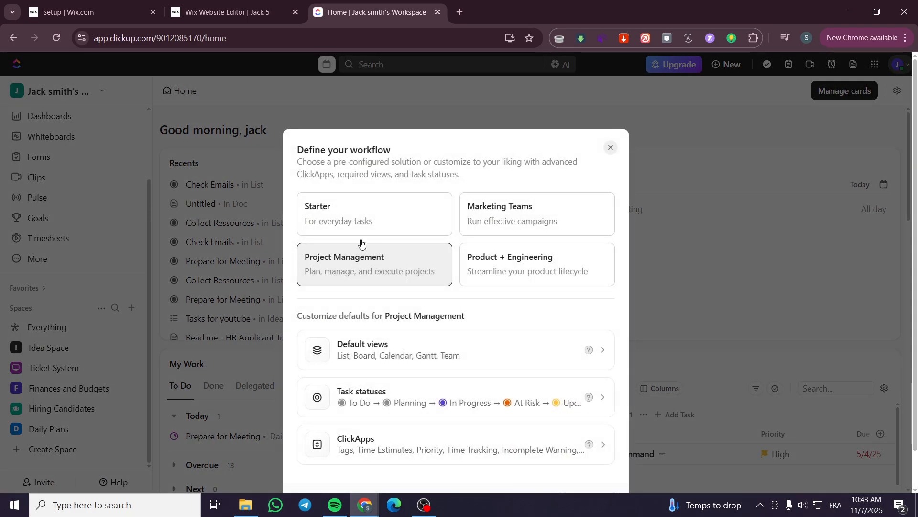
{"action": "left_click", "coordinate": [610, 148]}
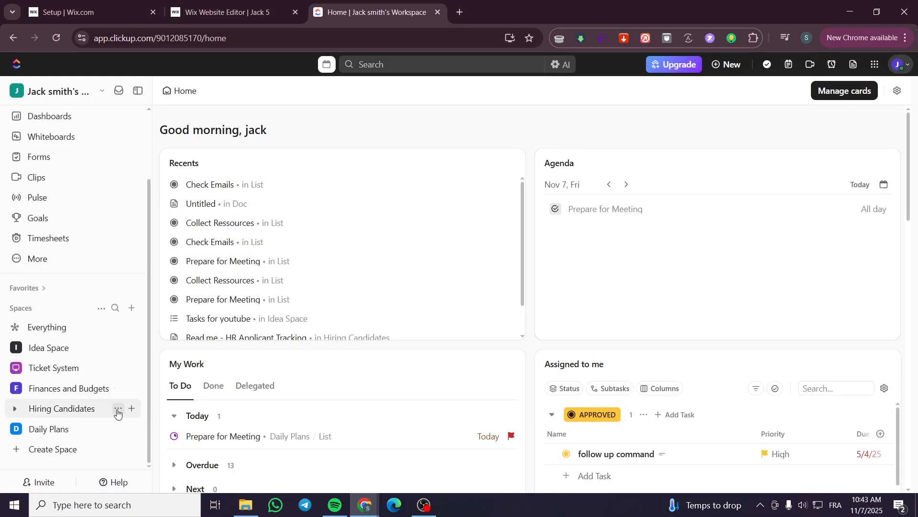
Delete the Hiring Candidates space and collapse the Idea Space contents.
{"action": "left_click", "coordinate": [117, 408]}
{"action": "left_click", "coordinate": [183, 444]}
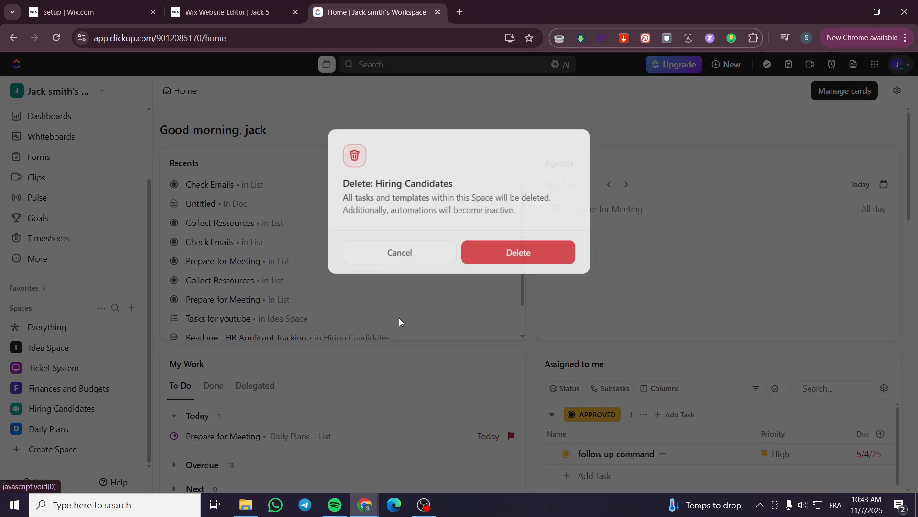
{"action": "left_click", "coordinate": [512, 253]}
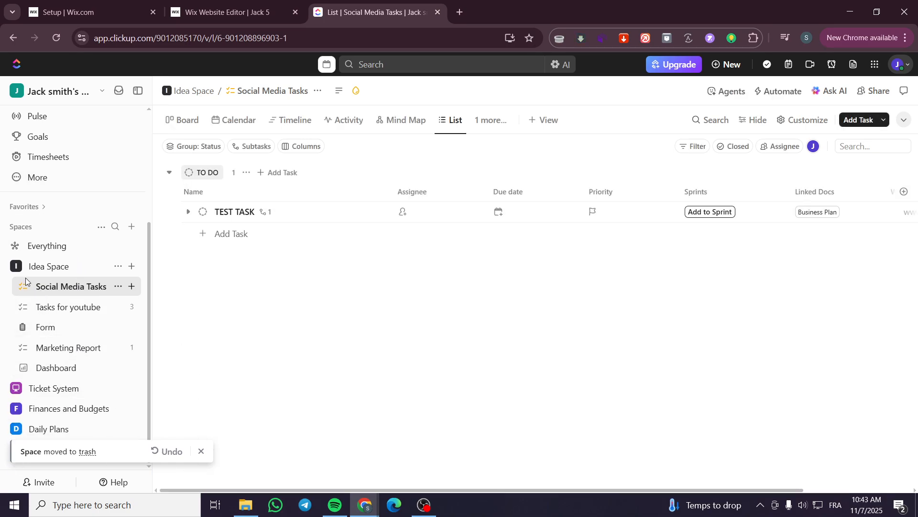
{"action": "left_click", "coordinate": [18, 272]}
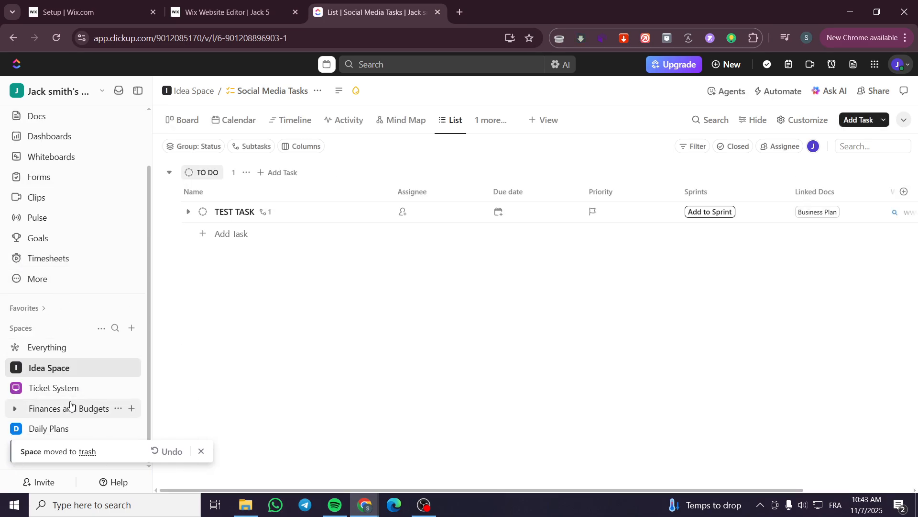
Create a new space named Video Production using the Project Management workflow.
{"action": "left_click", "coordinate": [131, 328]}
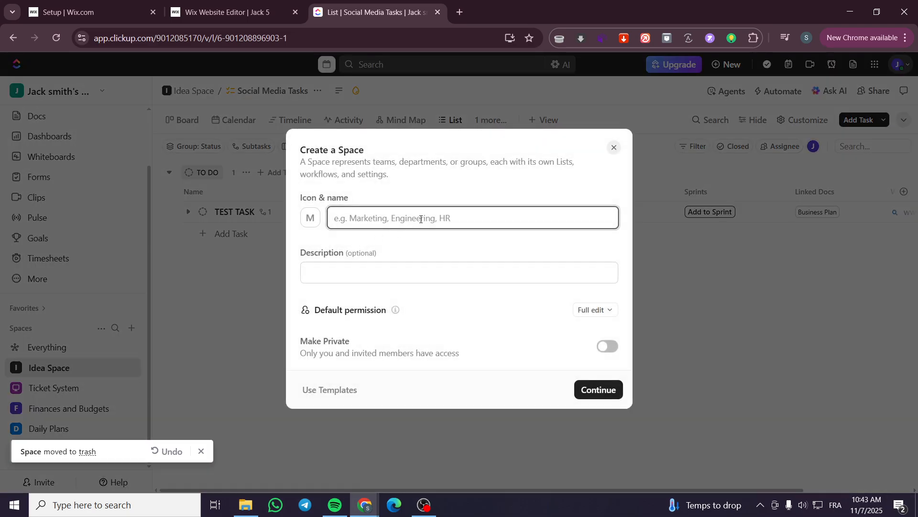
{"action": "type", "text": "Video"}
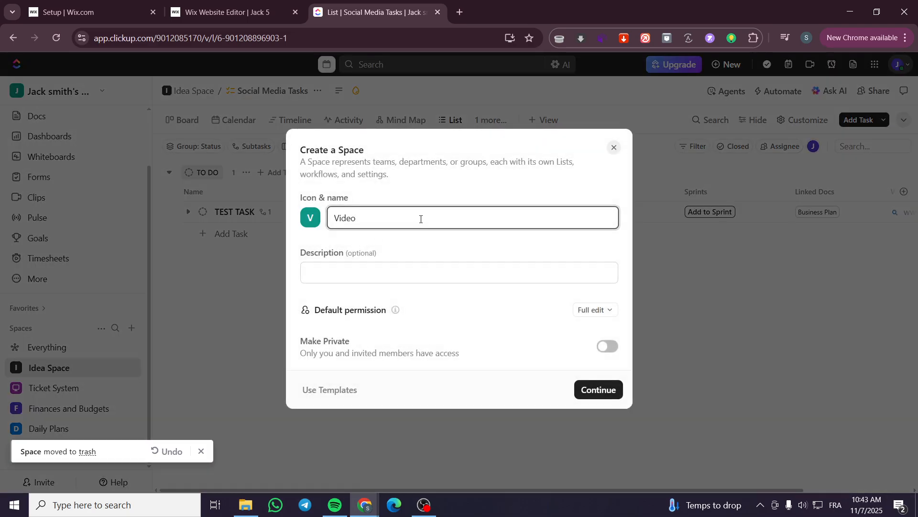
{"action": "type", "text": " Production"}
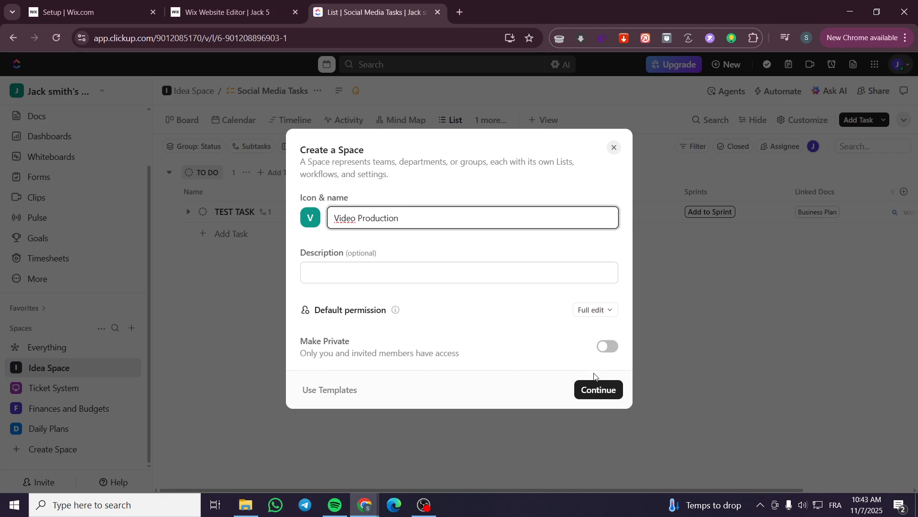
{"action": "left_click", "coordinate": [597, 390]}
{"action": "left_click", "coordinate": [377, 271]}
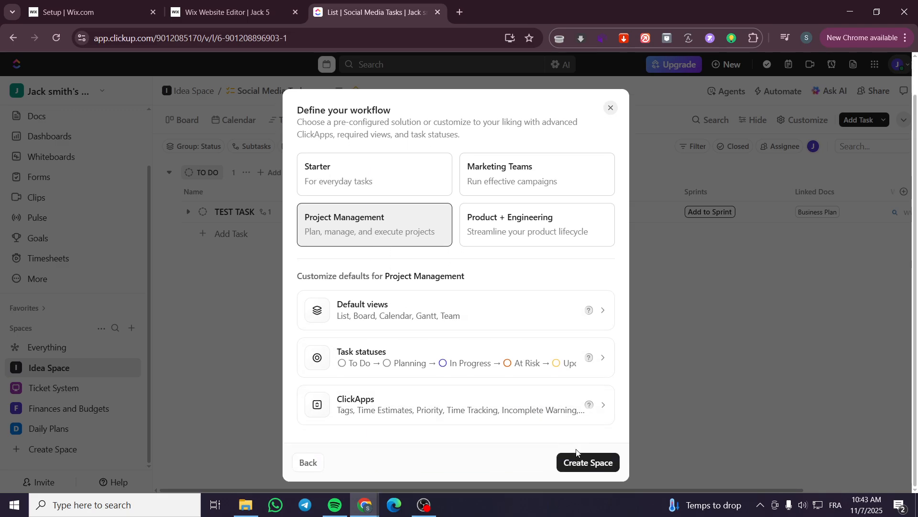
{"action": "left_click", "coordinate": [604, 462]}
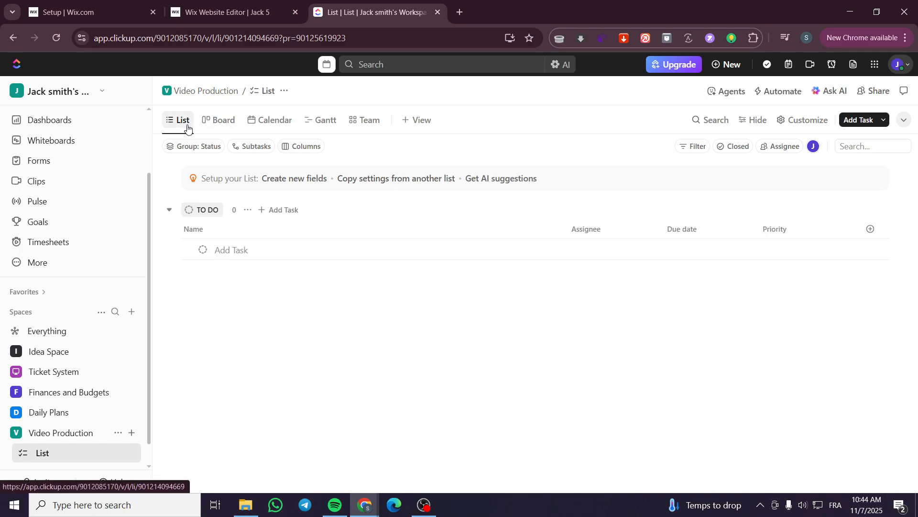
Look through the Board, Calendar, Gantt and Team views of the Video Production list and return to the List view.
{"action": "left_click", "coordinate": [213, 124]}
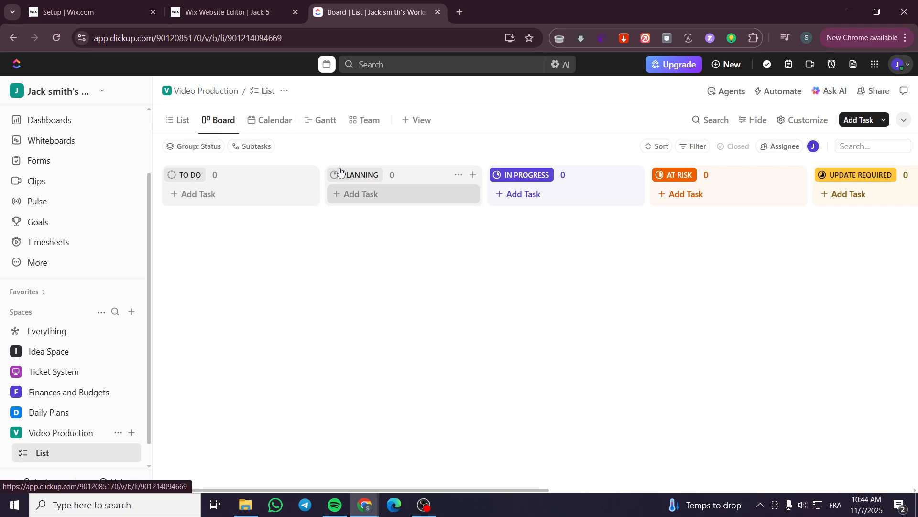
{"action": "left_click", "coordinate": [266, 122]}
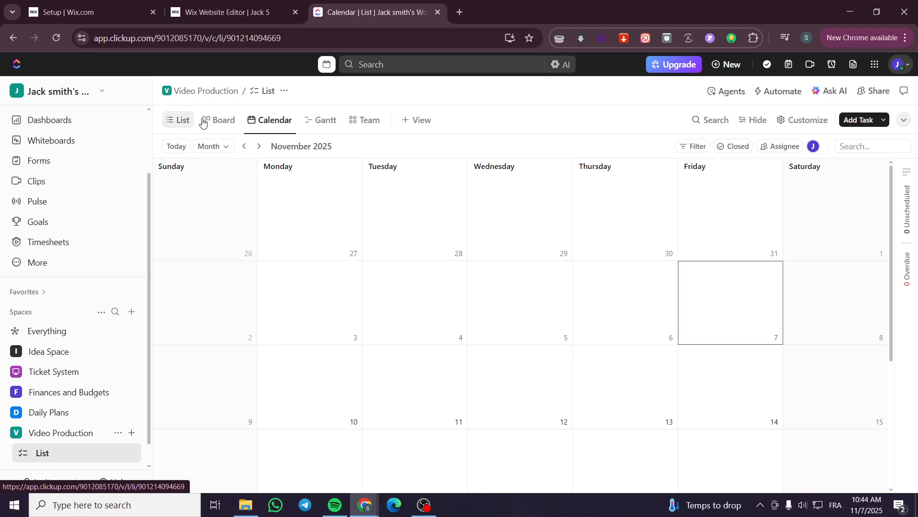
{"action": "left_click", "coordinate": [323, 127]}
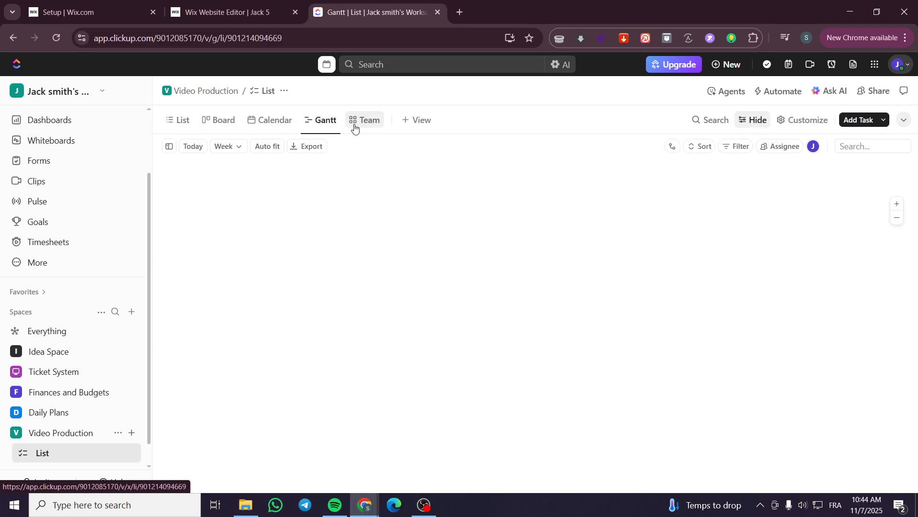
{"action": "left_click", "coordinate": [354, 125]}
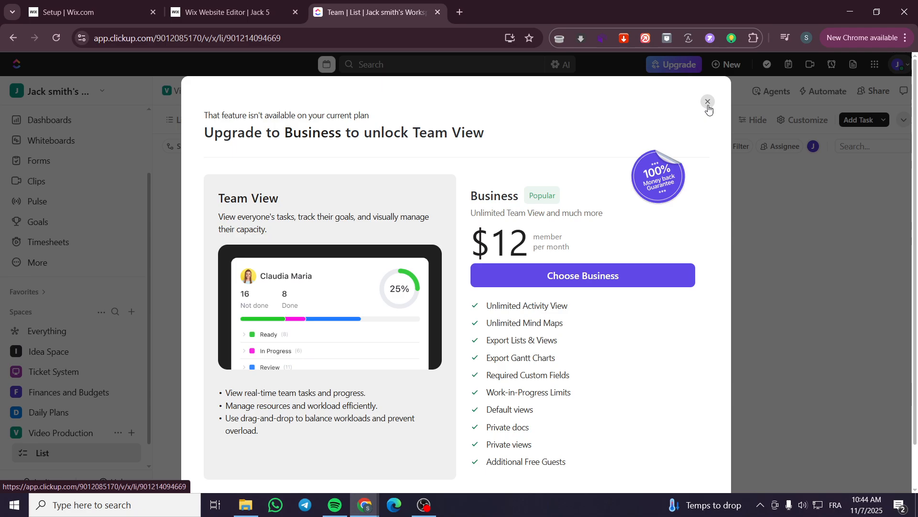
{"action": "left_click", "coordinate": [707, 102]}
{"action": "left_click", "coordinate": [179, 120]}
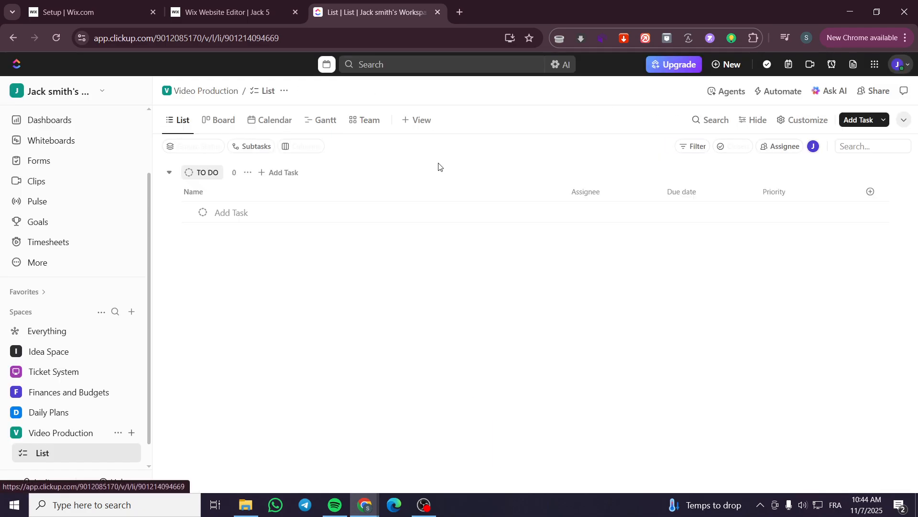
{"action": "left_click", "coordinate": [430, 124]}
{"action": "left_click", "coordinate": [752, 331]}
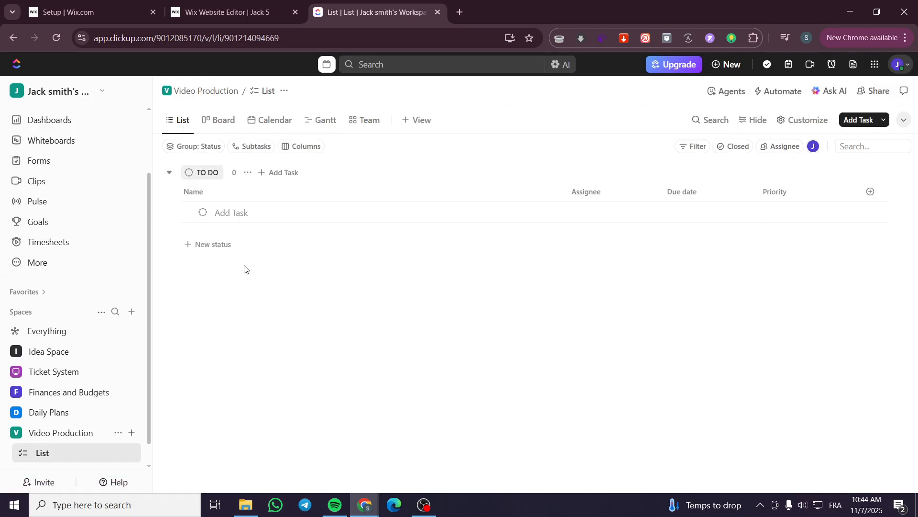
Add a new status named Under Review to the Video Production list.
{"action": "left_click", "coordinate": [214, 171]}
{"action": "left_click", "coordinate": [211, 248]}
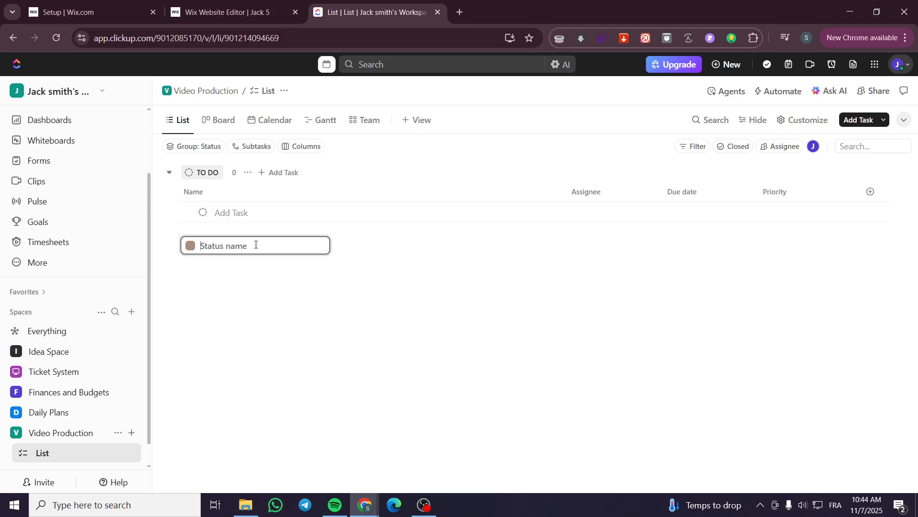
{"action": "type", "text": "Under Review"}
{"action": "key", "text": "Return"}
{"action": "left_click", "coordinate": [528, 351]}
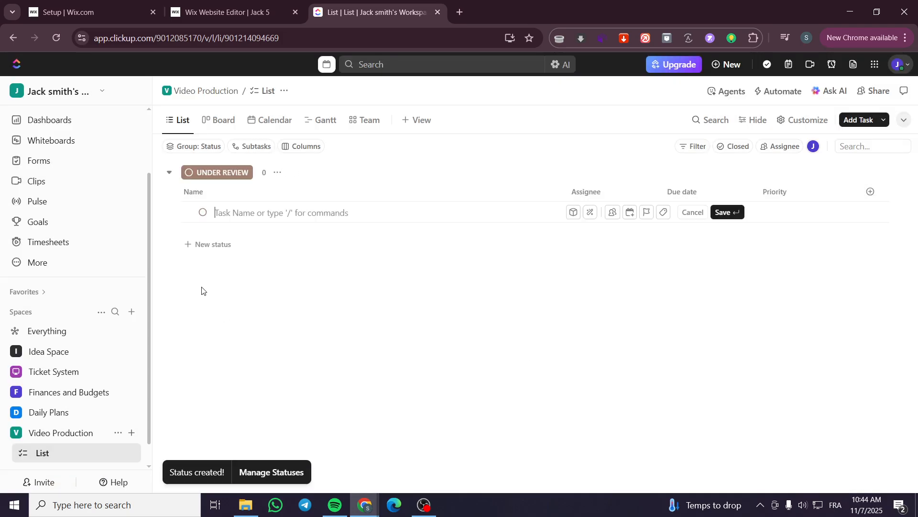
Add a new status named Done to the Video Production list.
{"action": "left_click", "coordinate": [210, 244]}
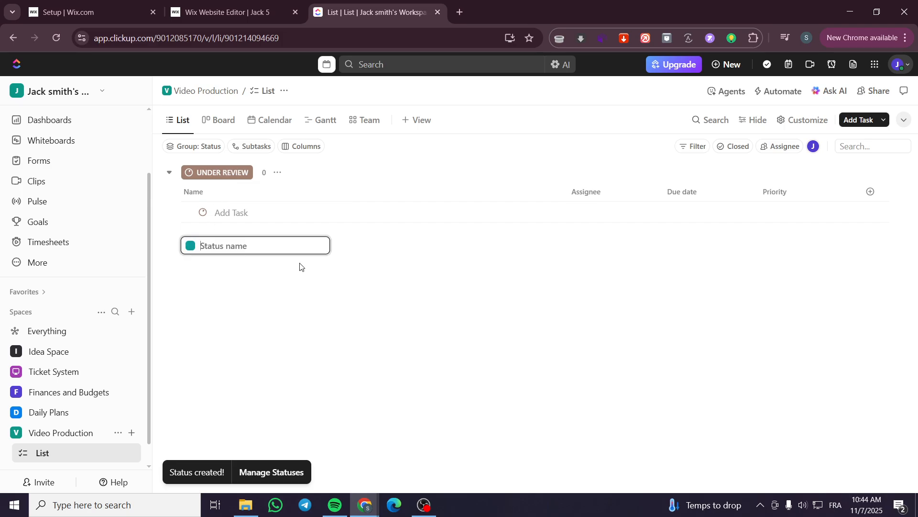
{"action": "left_click", "coordinate": [174, 180]}
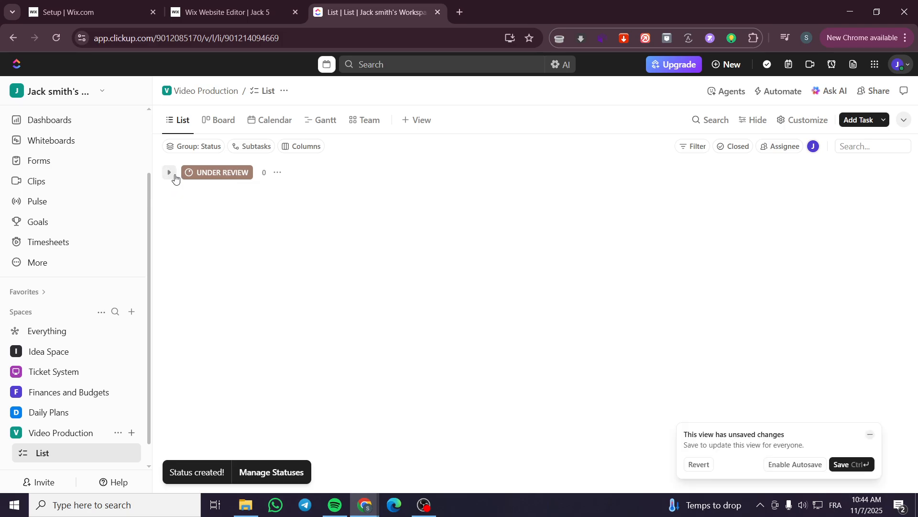
{"action": "left_click", "coordinate": [216, 247]}
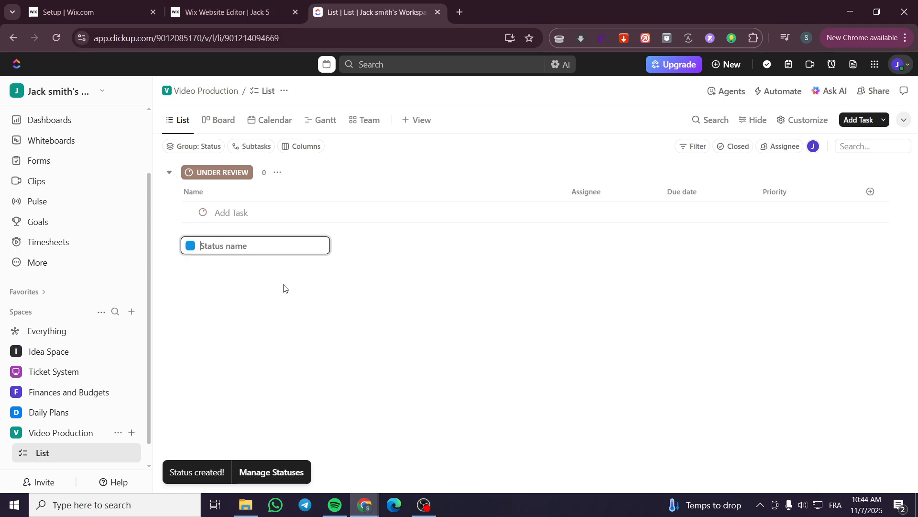
{"action": "type", "text": "Done"}
{"action": "key", "text": "Return"}
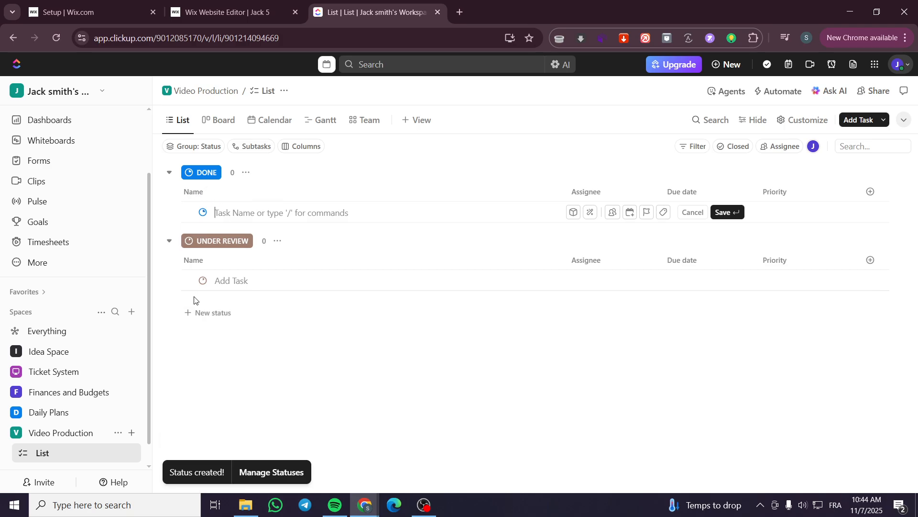
Add a new status named Published to the Video Production list.
{"action": "left_click", "coordinate": [191, 313]}
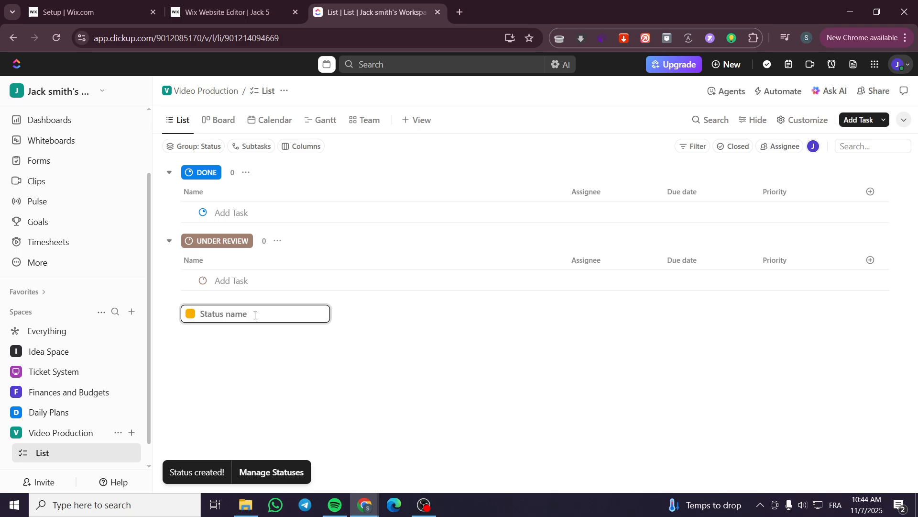
{"action": "type", "text": "Published"}
{"action": "left_click", "coordinate": [321, 313]}
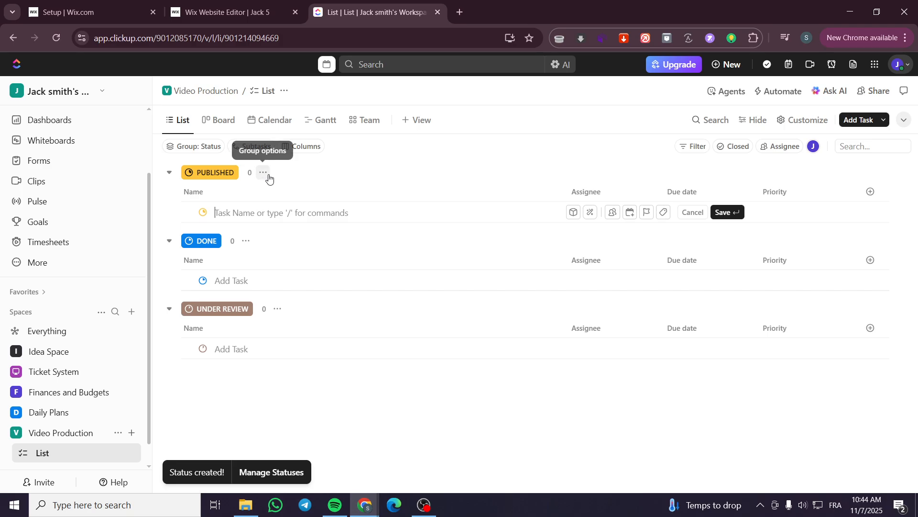
{"action": "left_click_drag", "start_coordinate": [188, 197], "coordinate": [200, 179]}
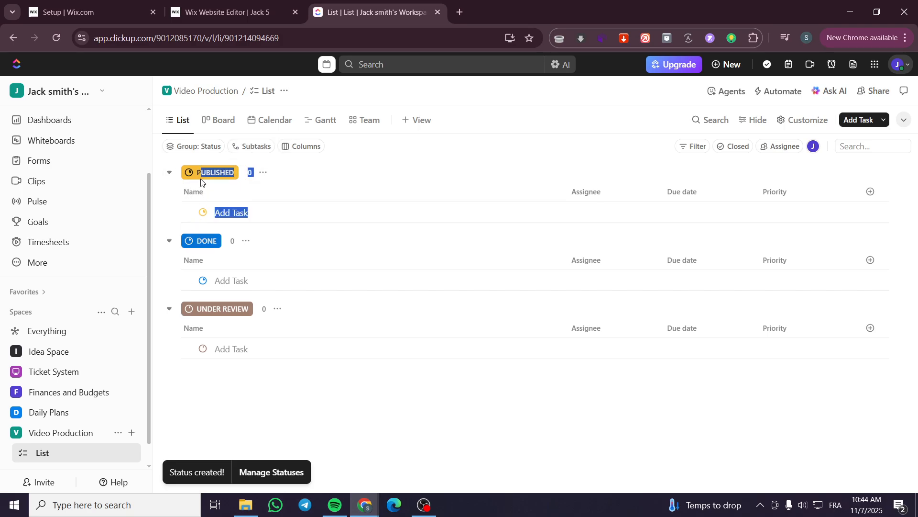
{"action": "left_click", "coordinate": [335, 191]}
{"action": "left_click", "coordinate": [254, 350]}
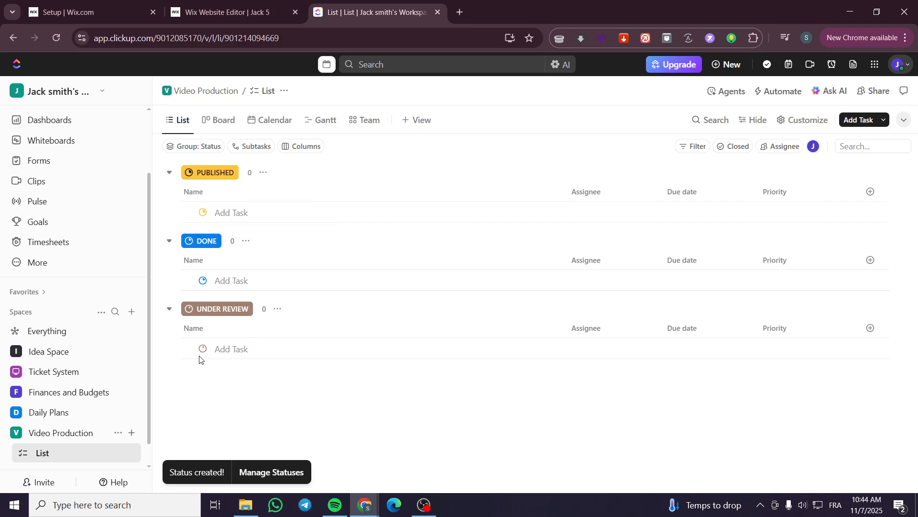
Add a new status named Task to do to the Video Production list.
{"action": "left_click", "coordinate": [231, 382]}
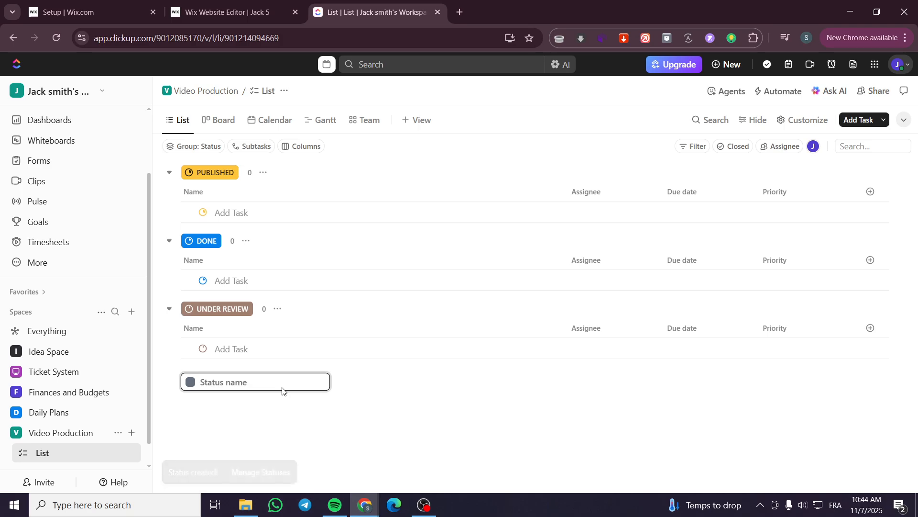
{"action": "type", "text": "Task to"}
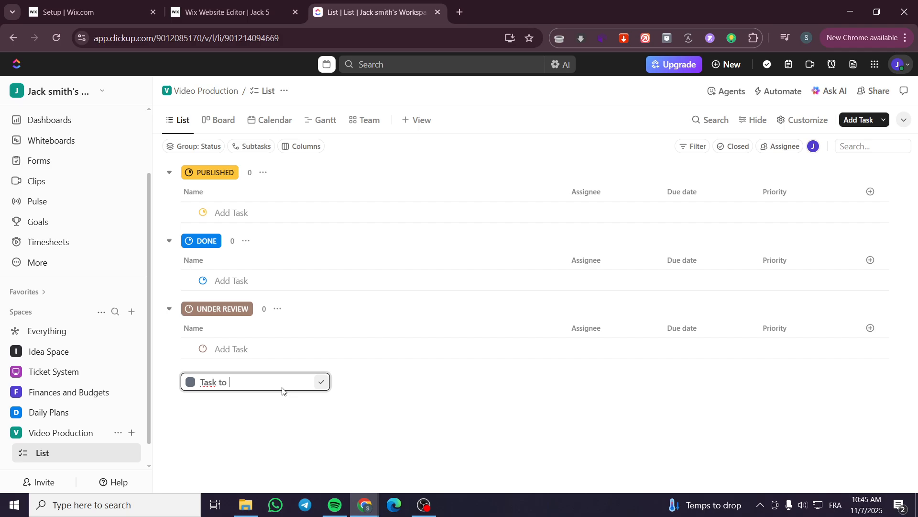
{"action": "type", "text": " do"}
{"action": "key", "text": "Return"}
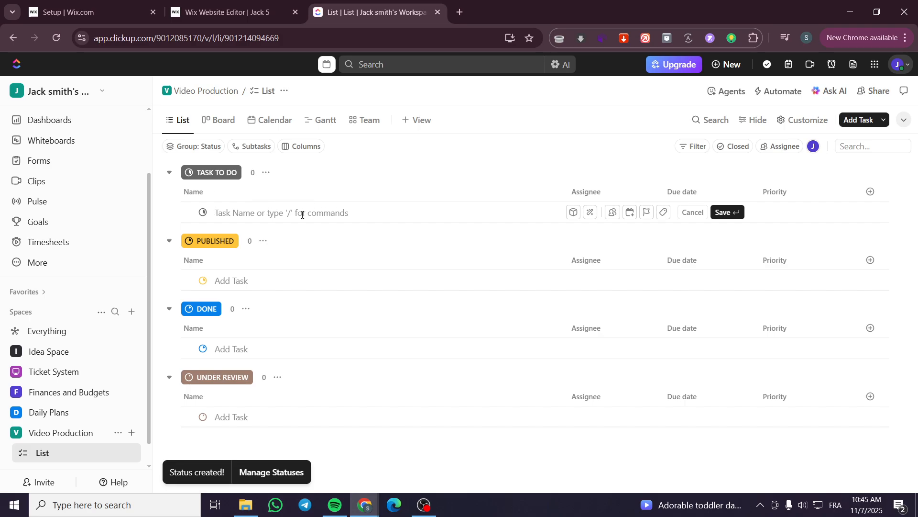
Create a task named "create audio for faceless video of finance" under the Task To Do status.
{"action": "type", "text": "create "}
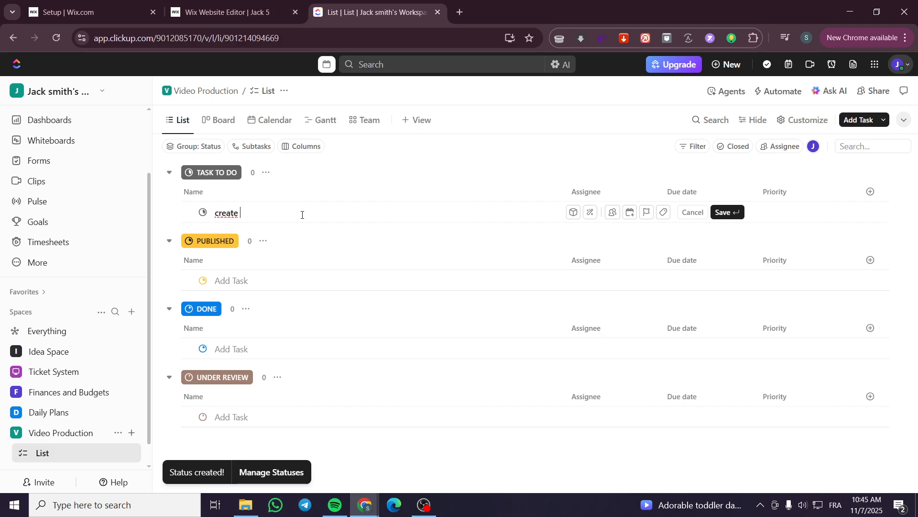
{"action": "type", "text": "audio "}
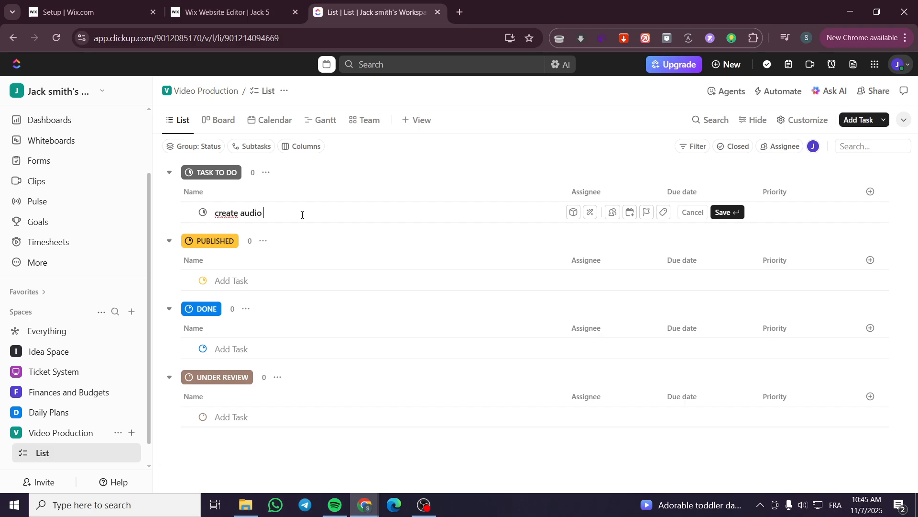
{"action": "type", "text": "for face less s video of finace"}
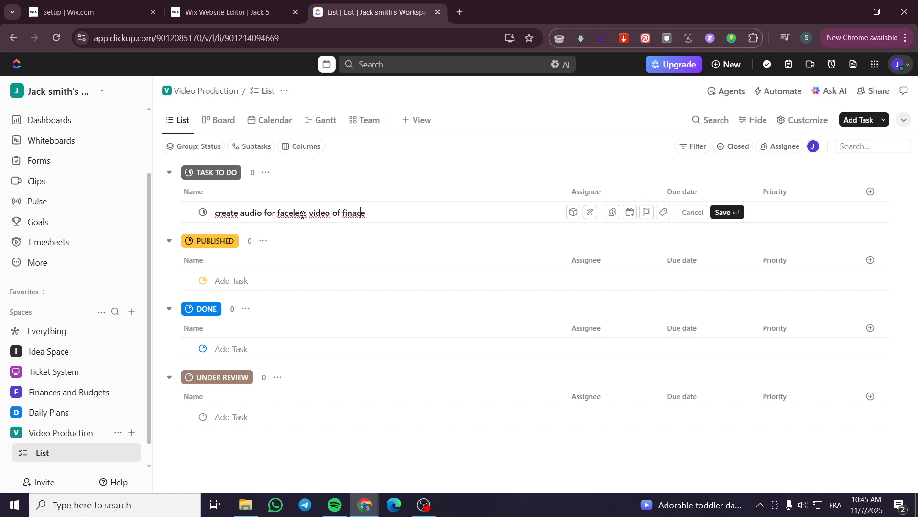
{"action": "type", "text": "n"}
{"action": "key", "text": "Return"}
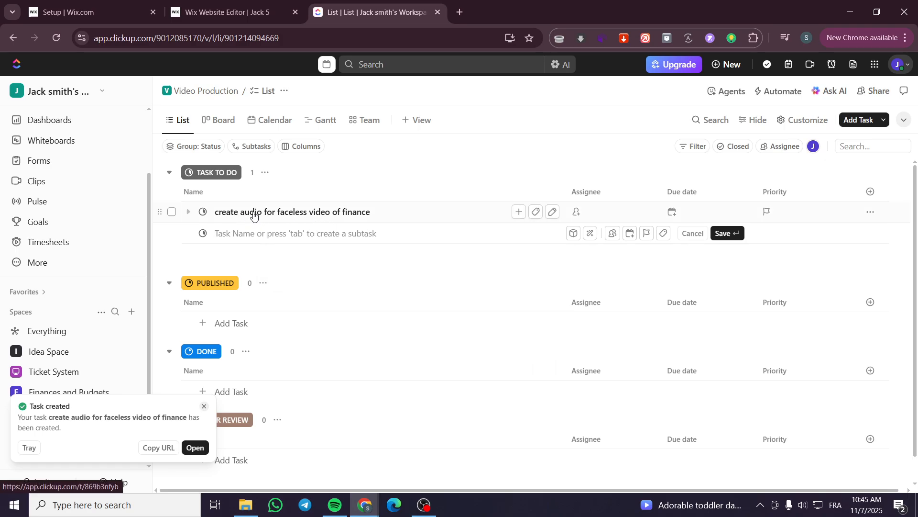
Copy the audio task's title and create a second Task To Do task from it named "create video for faceless video of finance".
{"action": "left_click", "coordinate": [369, 215]}
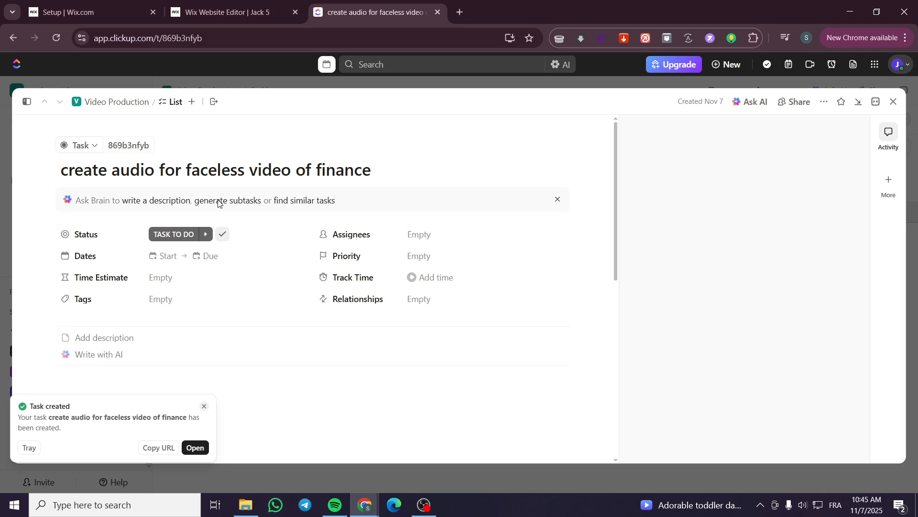
{"action": "triple_click", "coordinate": [287, 164]}
{"action": "key", "text": "ctrl+c"}
{"action": "left_click", "coordinate": [438, 85]}
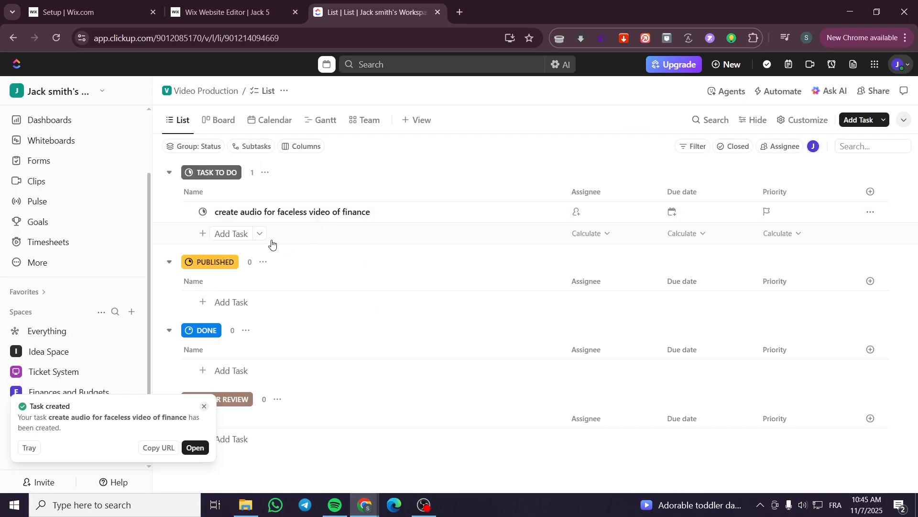
{"action": "left_click", "coordinate": [241, 238]}
{"action": "key", "text": "ctrl+v"}
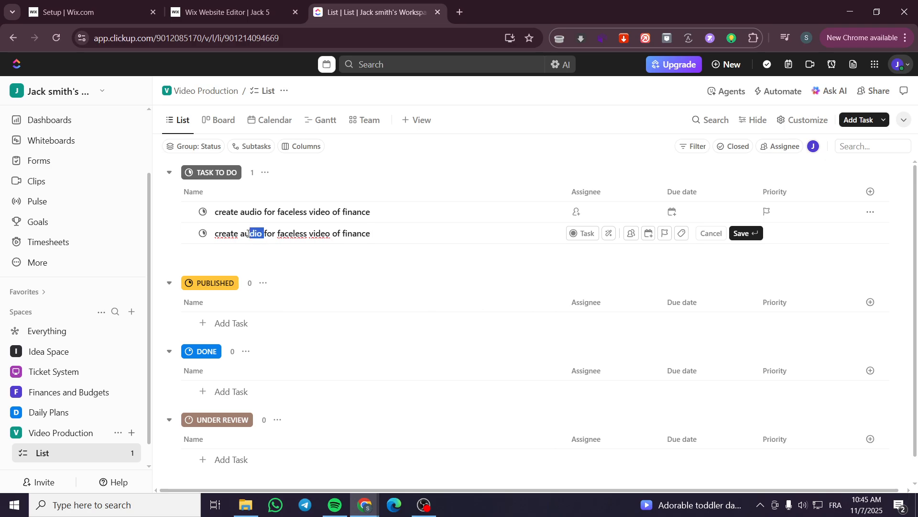
{"action": "type", "text": "vid"}
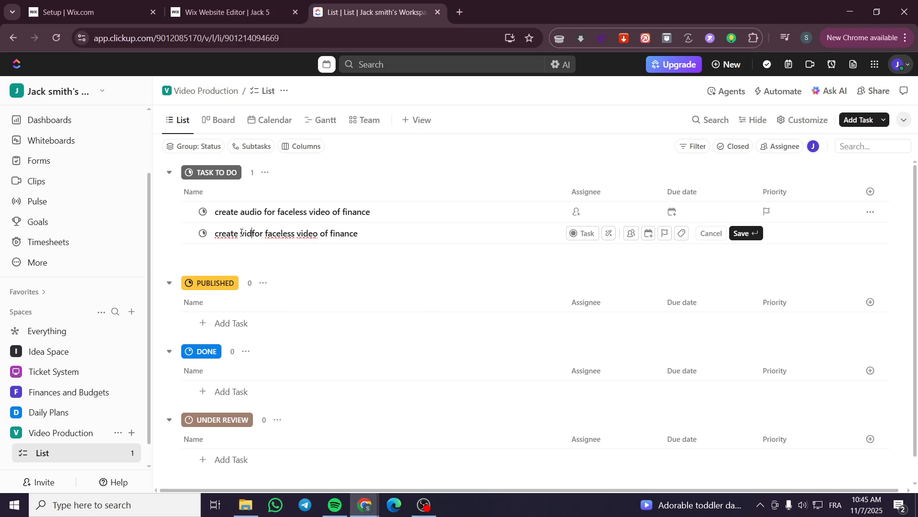
{"action": "type", "text": "eo"}
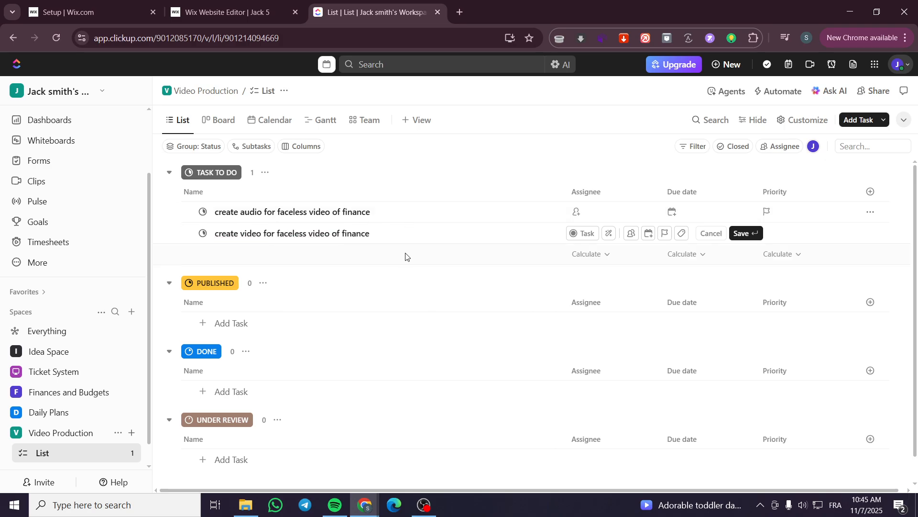
{"action": "key", "text": "Return"}
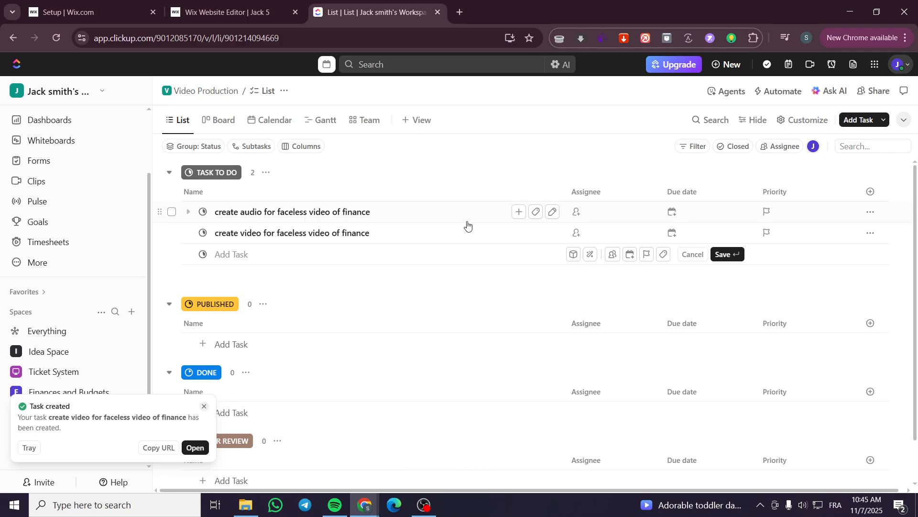
Set the due date of both the audio and video tasks to today, November 7, 2025.
{"action": "left_click", "coordinate": [679, 213]}
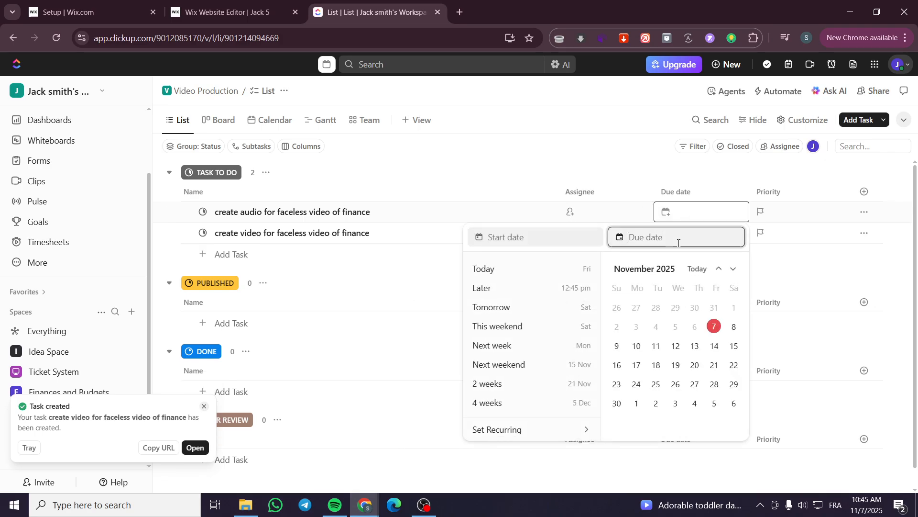
{"action": "left_click", "coordinate": [716, 328]}
{"action": "left_click", "coordinate": [785, 260]}
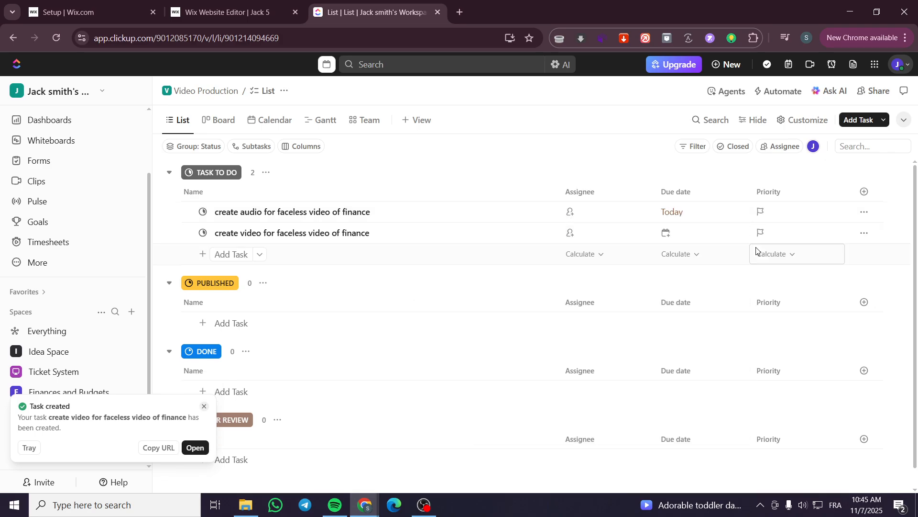
{"action": "left_click", "coordinate": [697, 234]}
{"action": "left_click", "coordinate": [714, 348]}
{"action": "left_click", "coordinate": [806, 286]}
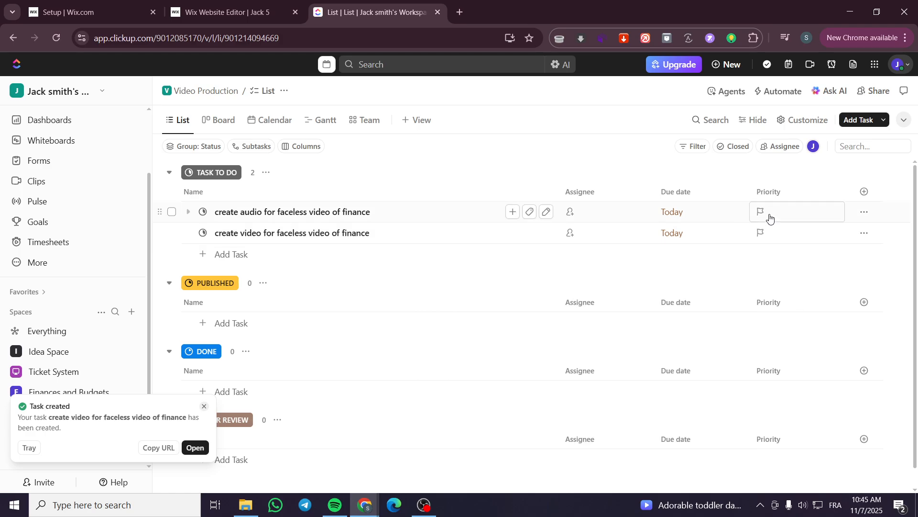
Set the priority of both the audio and video tasks to High.
{"action": "left_click", "coordinate": [767, 213]}
{"action": "left_click", "coordinate": [790, 277]}
{"action": "left_click", "coordinate": [776, 234]}
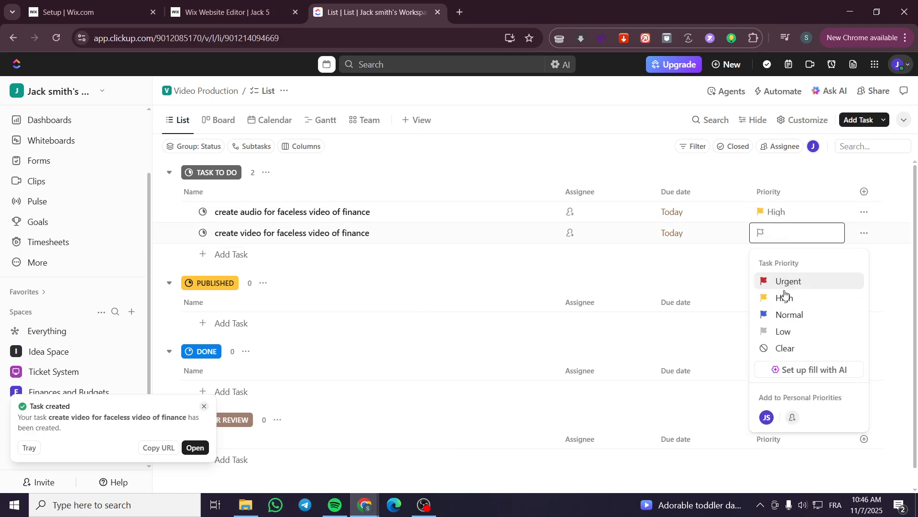
{"action": "left_click", "coordinate": [784, 297]}
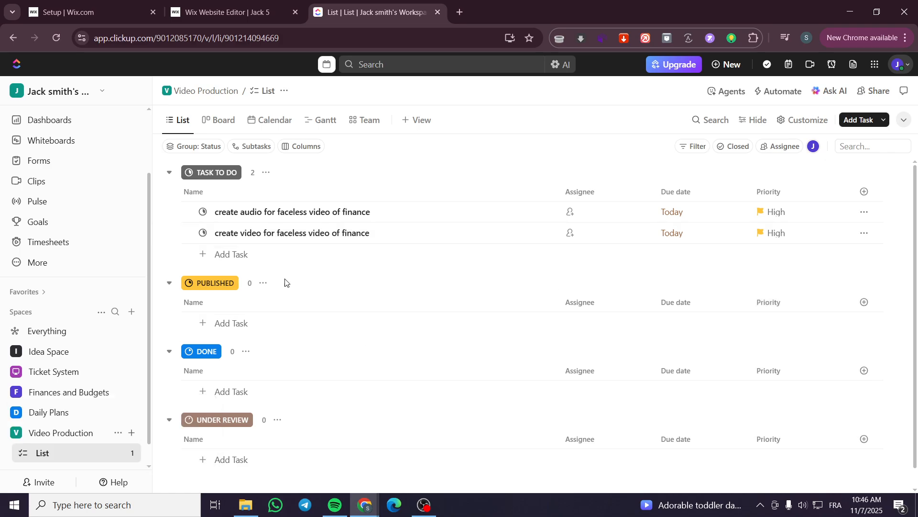
Look over the AI field and automation options available for the list, and close them.
{"action": "left_click", "coordinate": [773, 96]}
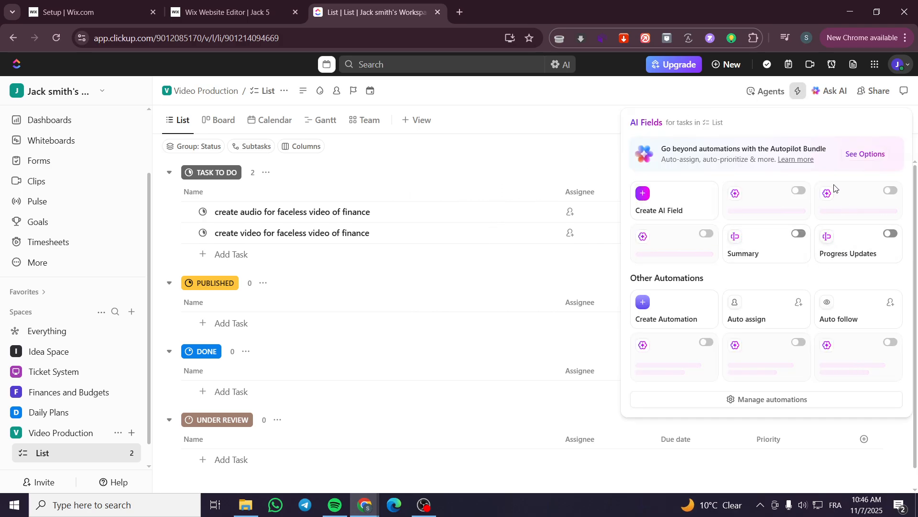
{"action": "left_click", "coordinate": [525, 151]}
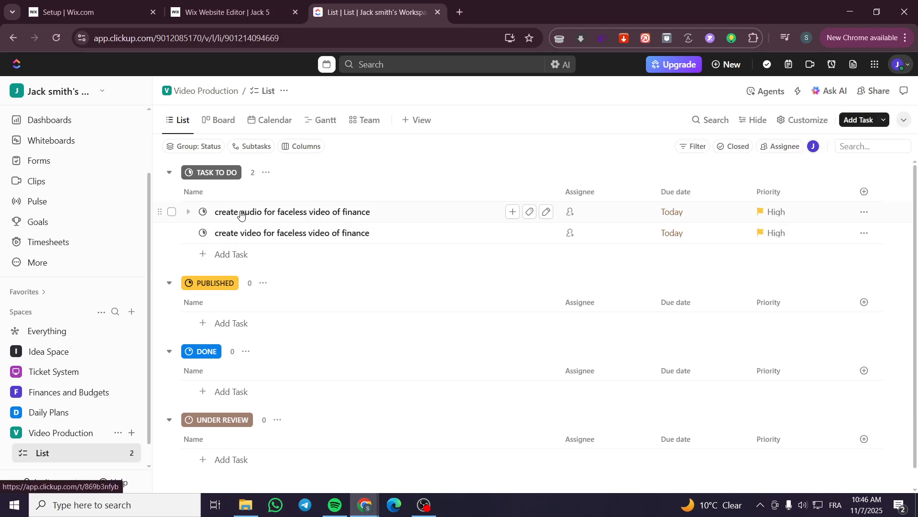
Move the "create audio for faceless video of finance" task through the Under Review and Done statuses into Published.
{"action": "left_click_drag", "start_coordinate": [241, 215], "coordinate": [275, 447]}
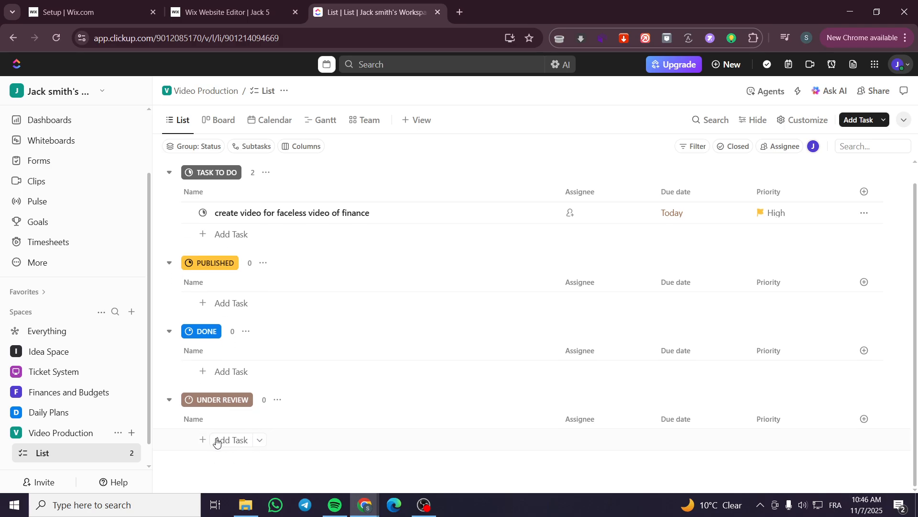
{"action": "left_click_drag", "start_coordinate": [262, 211], "coordinate": [278, 309]}
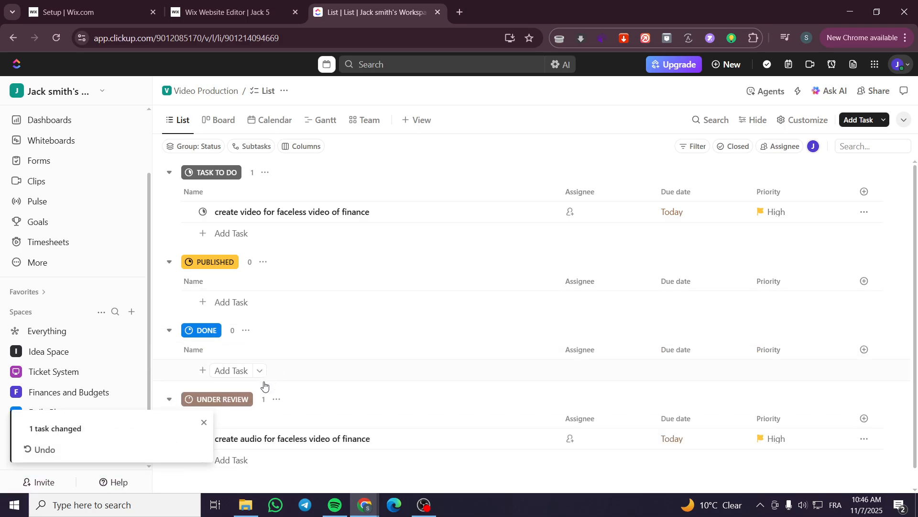
{"action": "left_click_drag", "start_coordinate": [263, 438], "coordinate": [279, 352]}
{"action": "left_click_drag", "start_coordinate": [274, 439], "coordinate": [316, 304]}
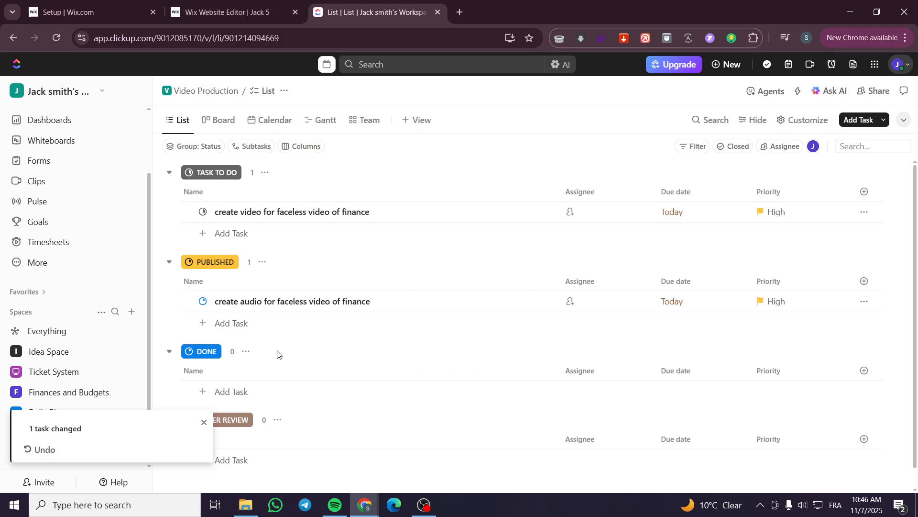